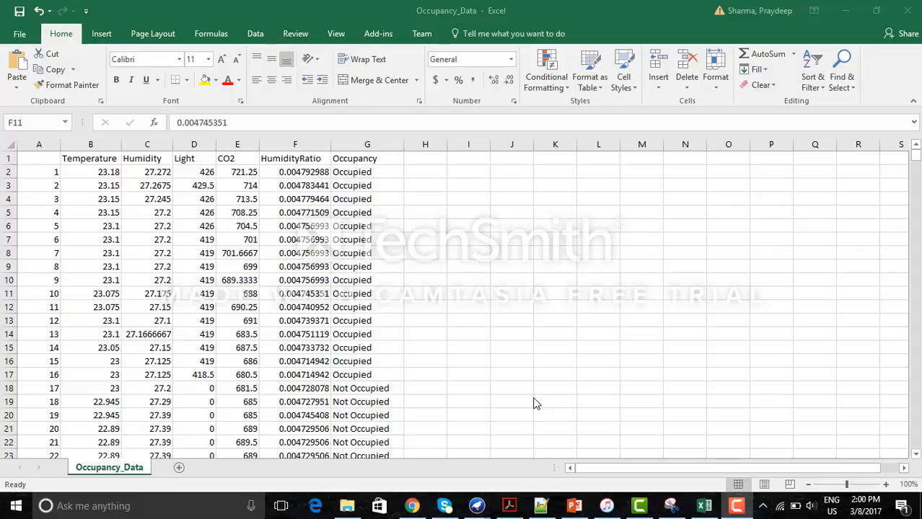
Switch to Weka Explorer and load Occupancy_Data.csv from the Data Mining folder.
mouse_move(476, 505)
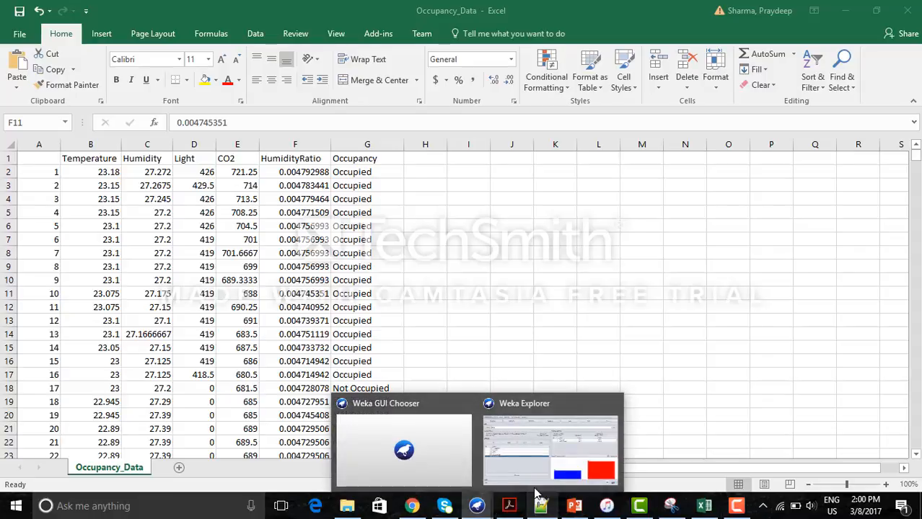
click(523, 449)
click(53, 52)
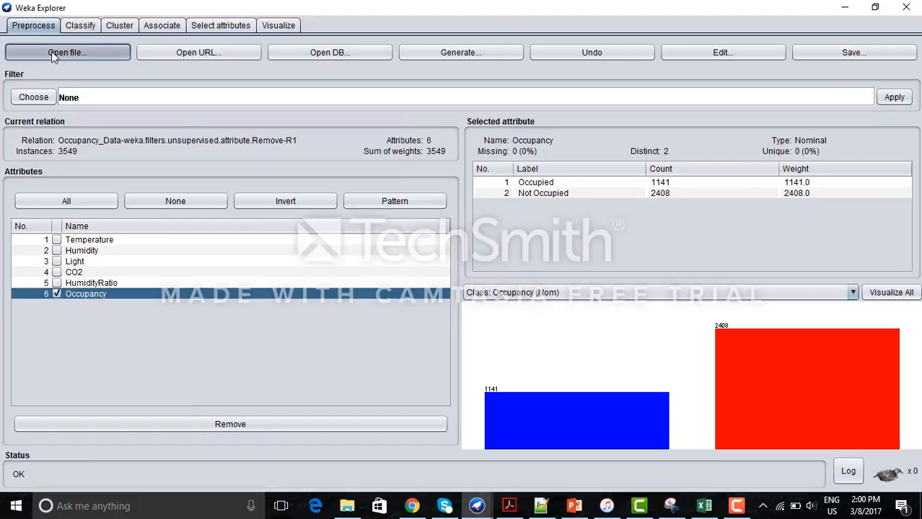
click(263, 193)
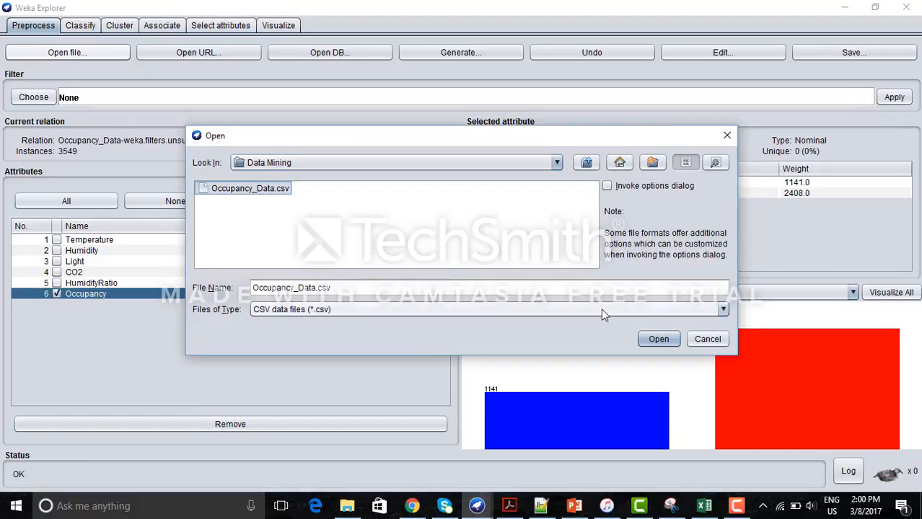
click(658, 342)
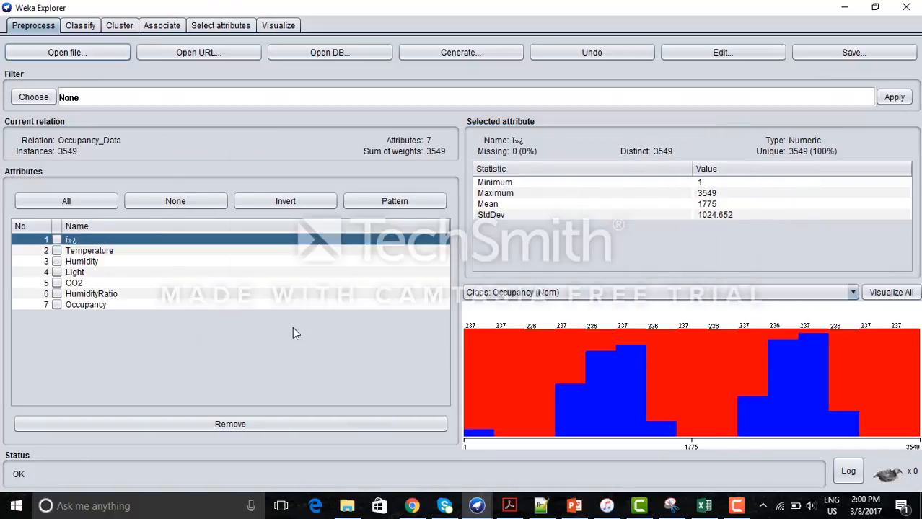
Remove the unnamed row-index attribute from the dataset and select the Occupancy attribute to show its class distribution.
click(56, 239)
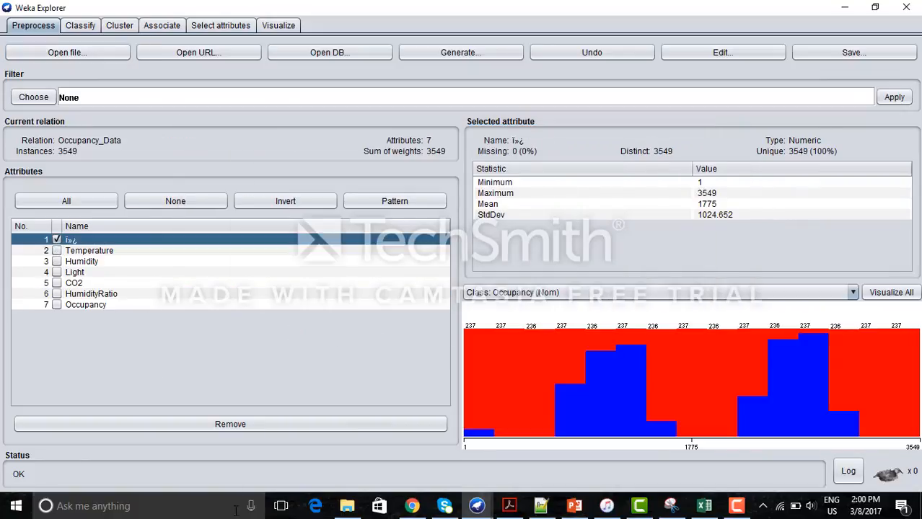
click(219, 424)
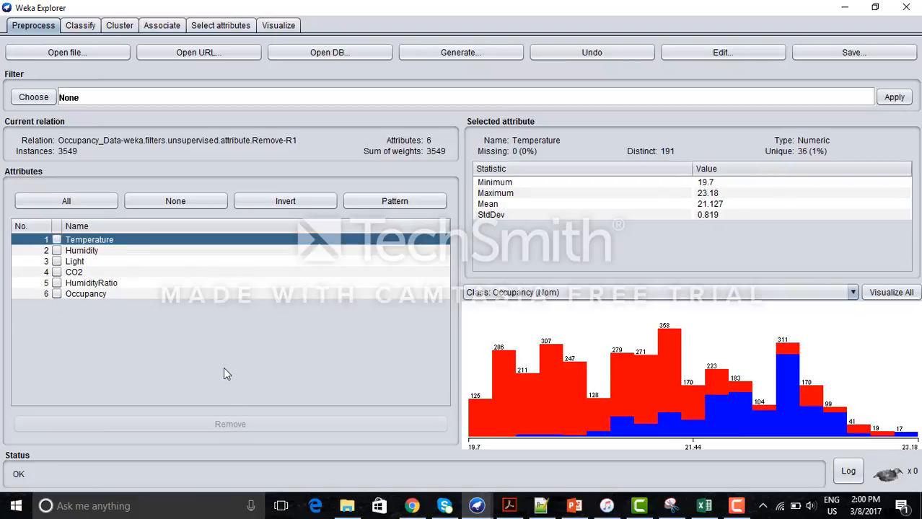
click(87, 294)
click(57, 294)
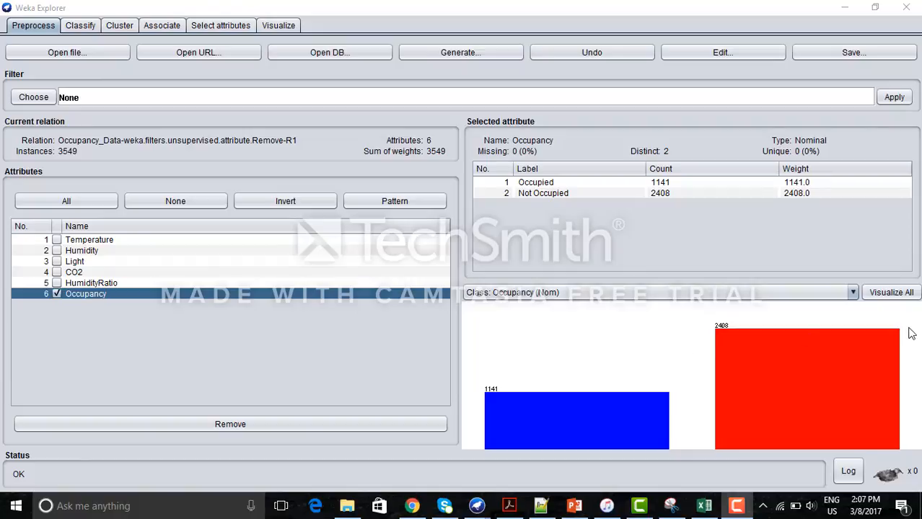
Examine the class-coloured histograms of all attributes in an enlarged overview window, including the Occupancy and CO2 distributions.
click(884, 299)
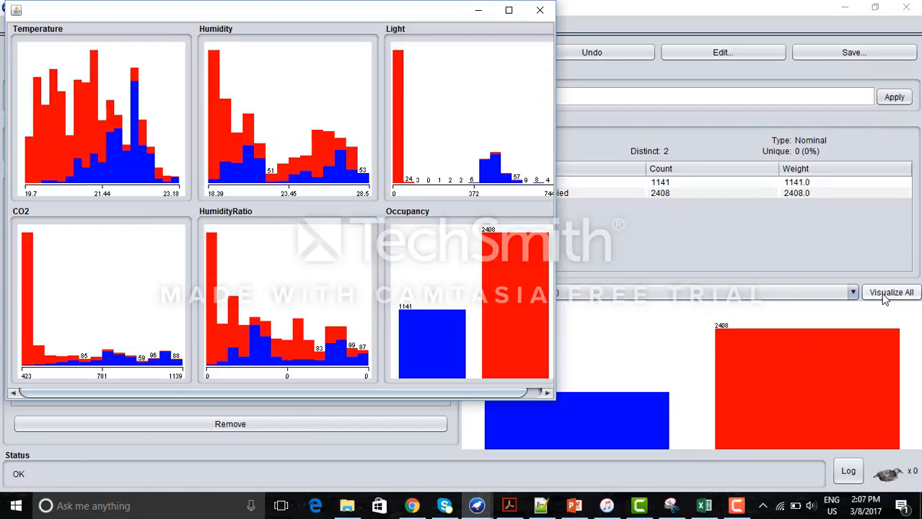
click(509, 10)
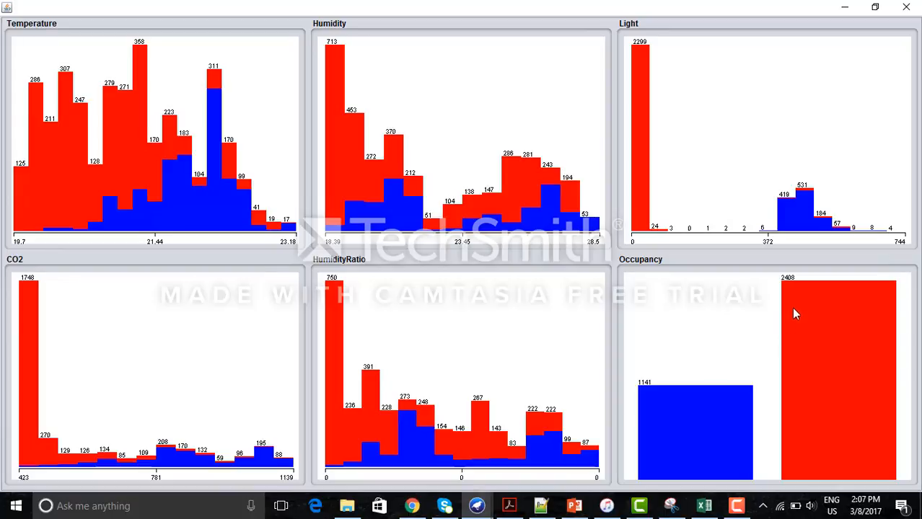
mouse_move(794, 309)
mouse_move(263, 305)
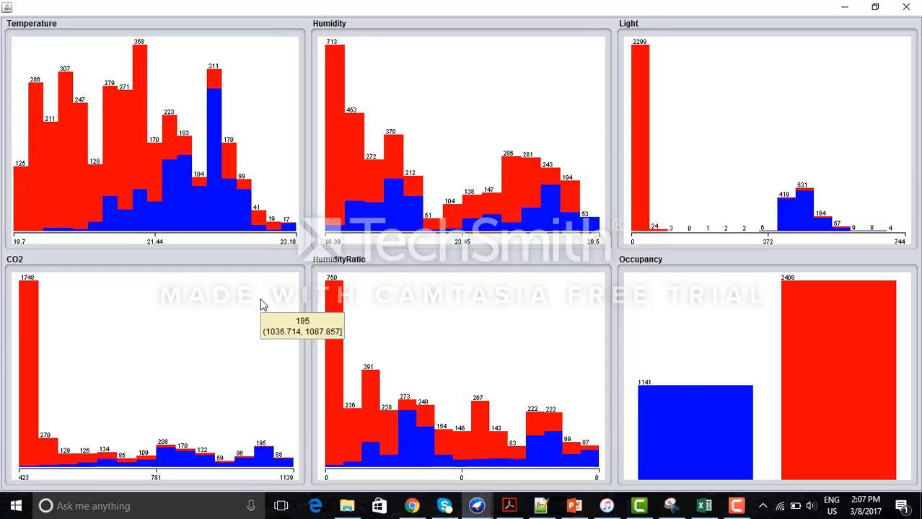
mouse_move(224, 328)
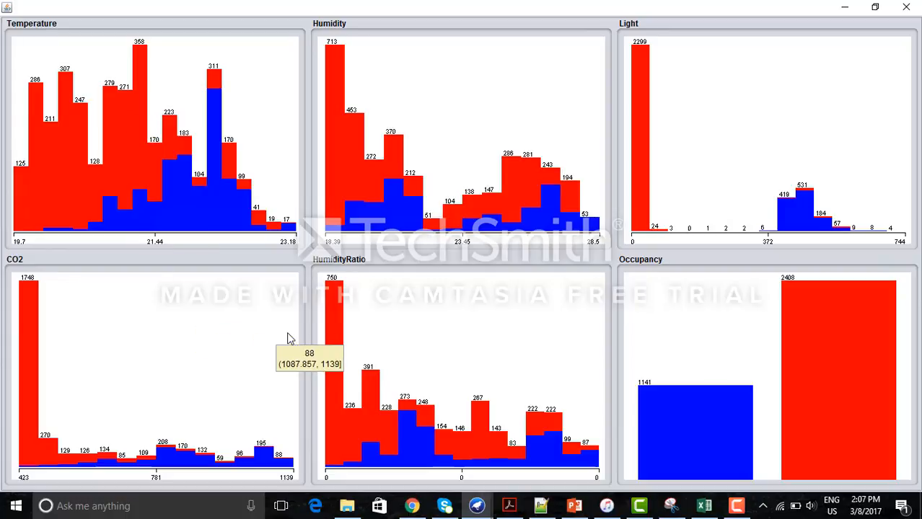
mouse_move(374, 353)
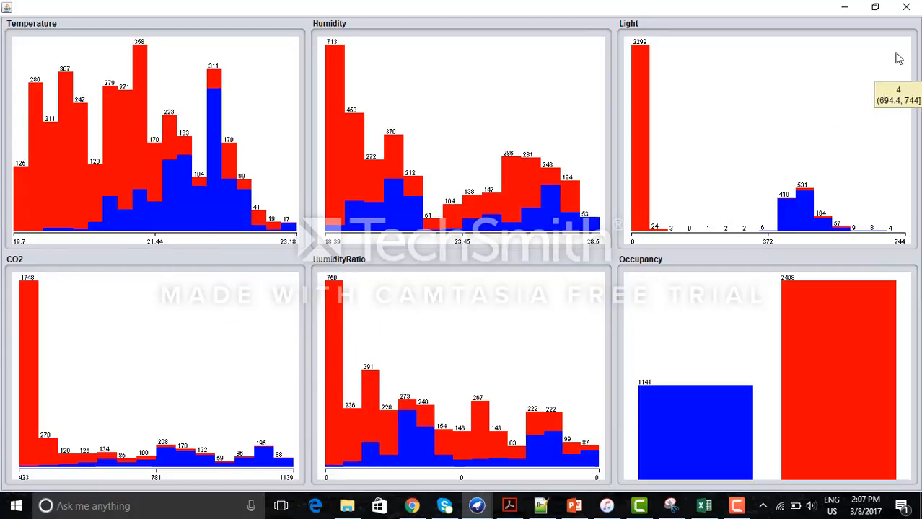
click(905, 6)
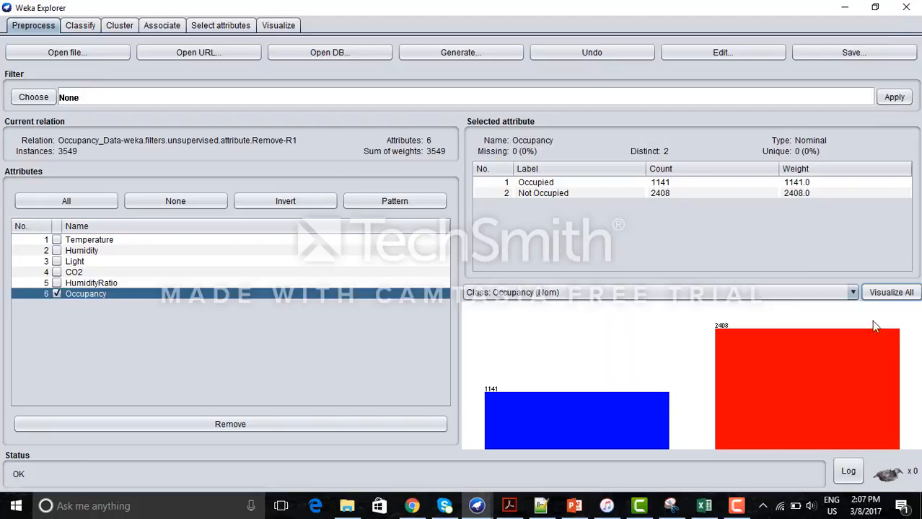
click(735, 506)
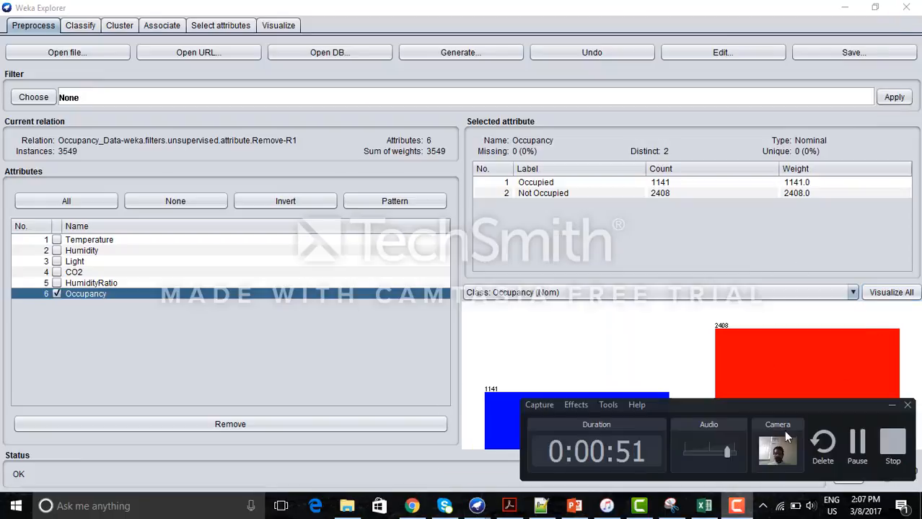
click(859, 441)
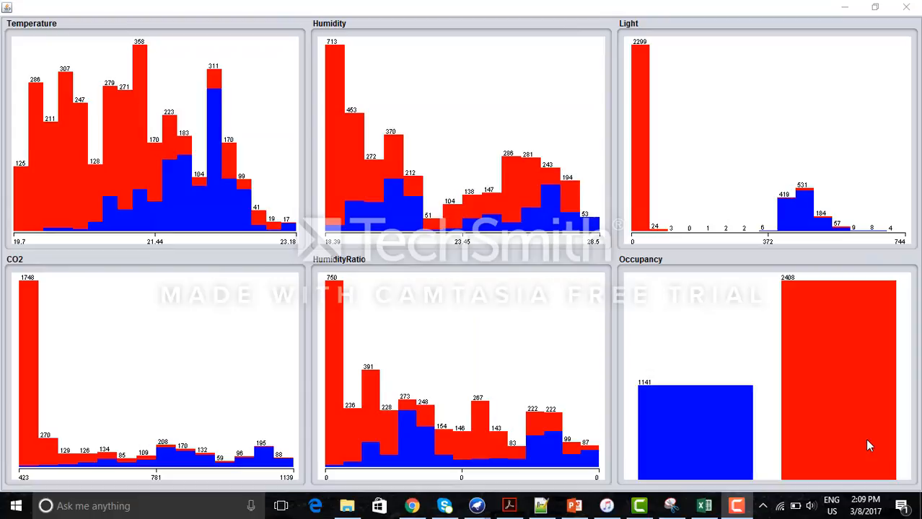
Close the histogram overview and inspect an enlarged scatter plot of HumidityRatio against Temperature from the plot matrix.
click(906, 7)
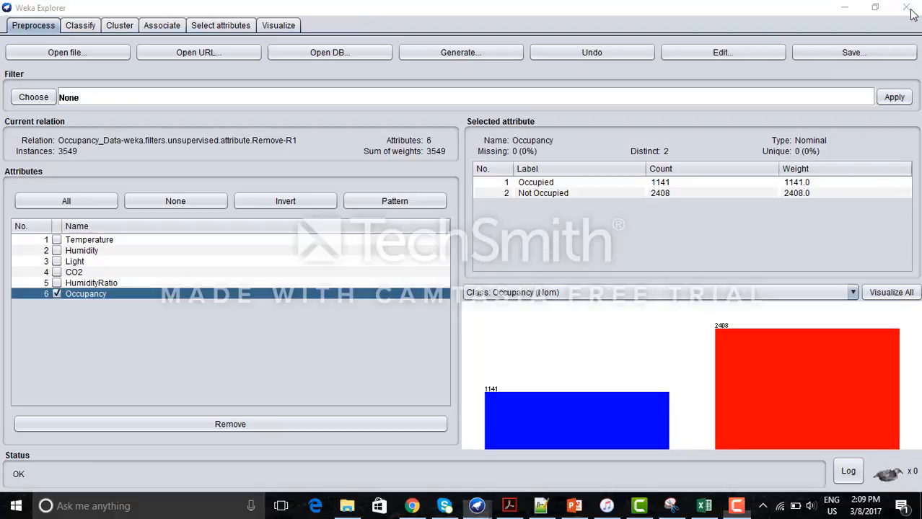
click(280, 26)
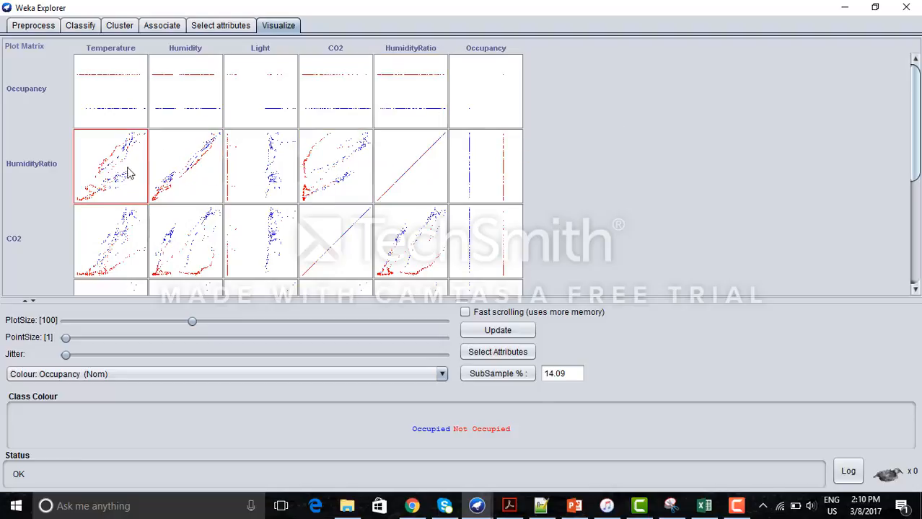
click(129, 173)
click(487, 9)
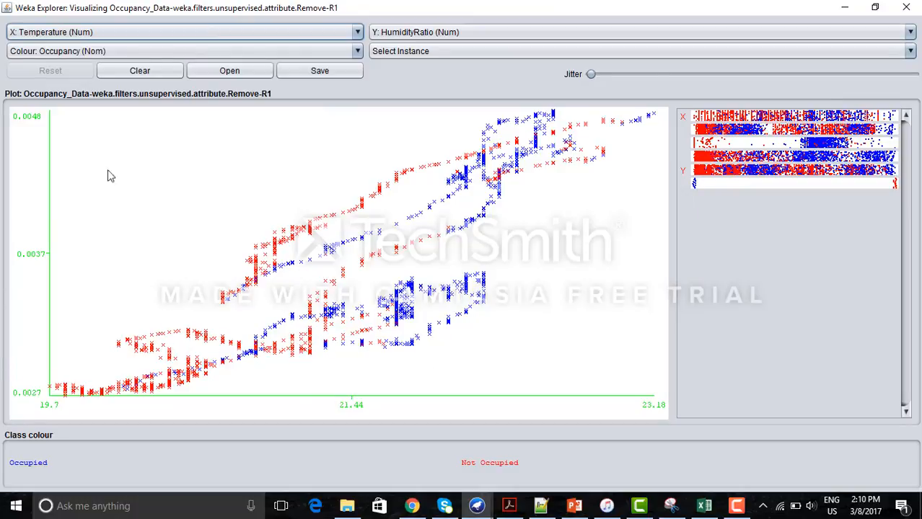
click(875, 6)
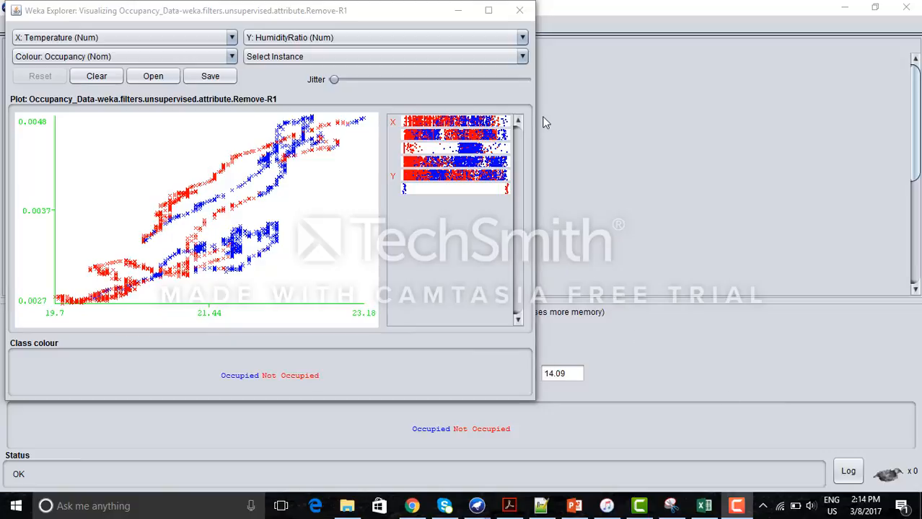
click(519, 11)
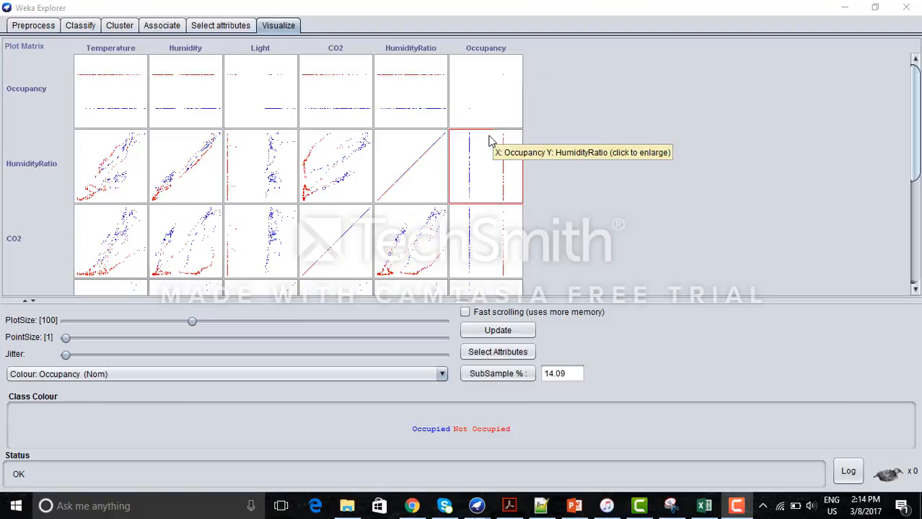
Inspect the enlarged plots of HumidityRatio and CO2 against Occupancy, and look through the remaining rows of the plot matrix.
click(487, 173)
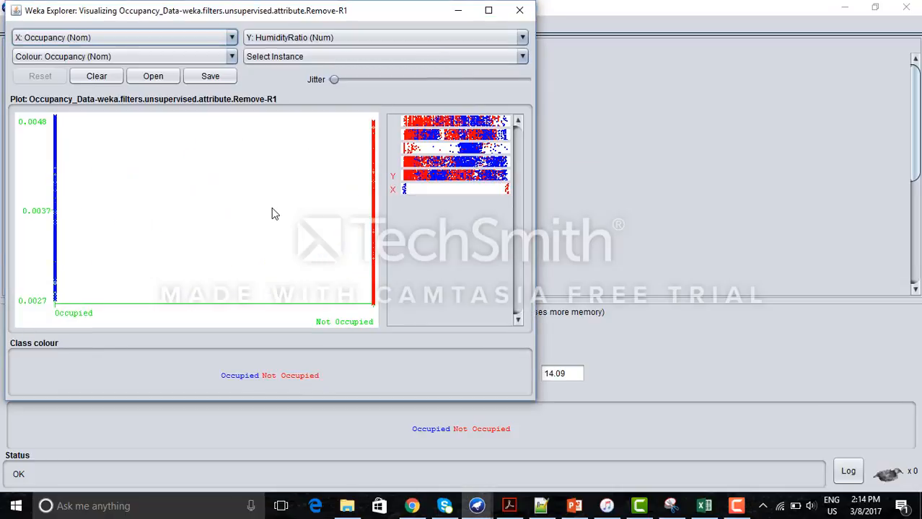
click(521, 13)
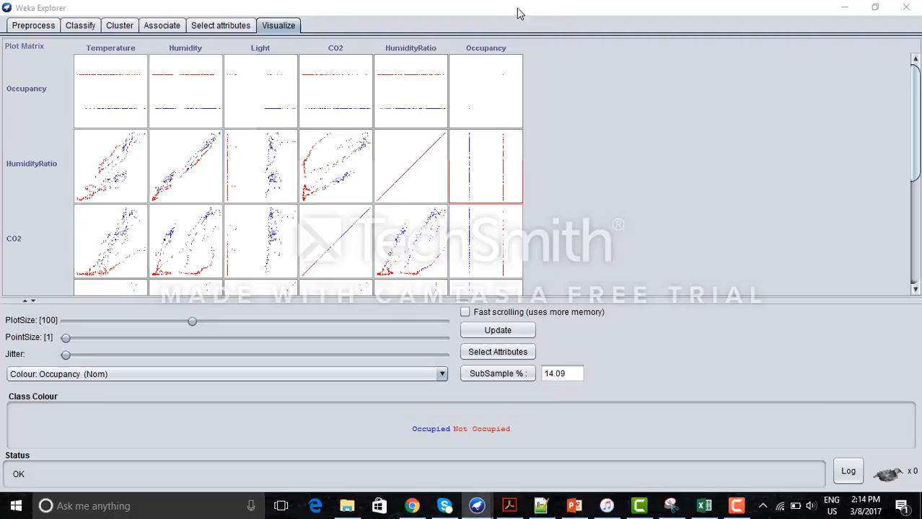
scroll(474, 240, down, 1)
click(483, 224)
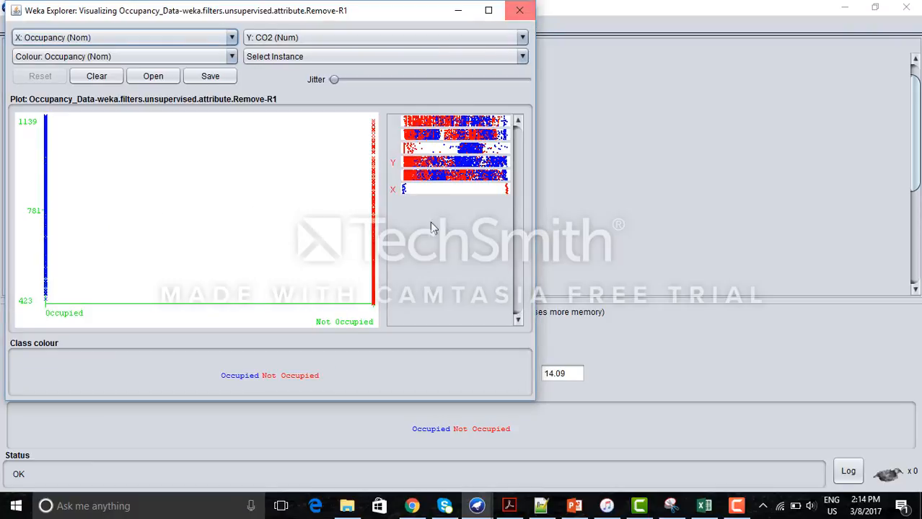
click(518, 11)
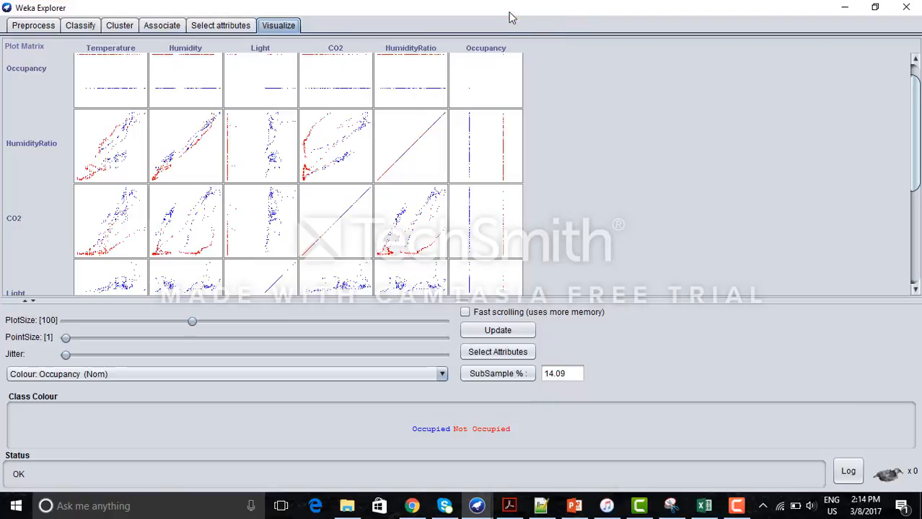
scroll(486, 277, down, 5)
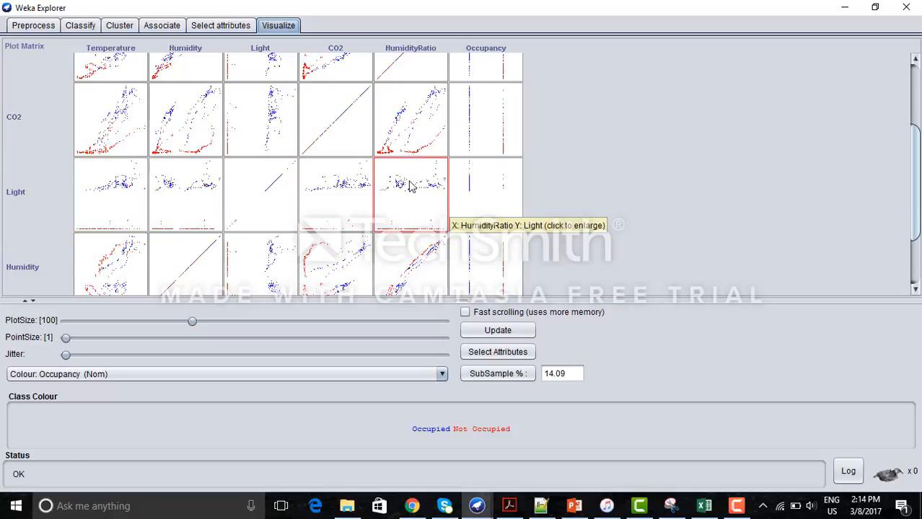
scroll(409, 187, down, 4)
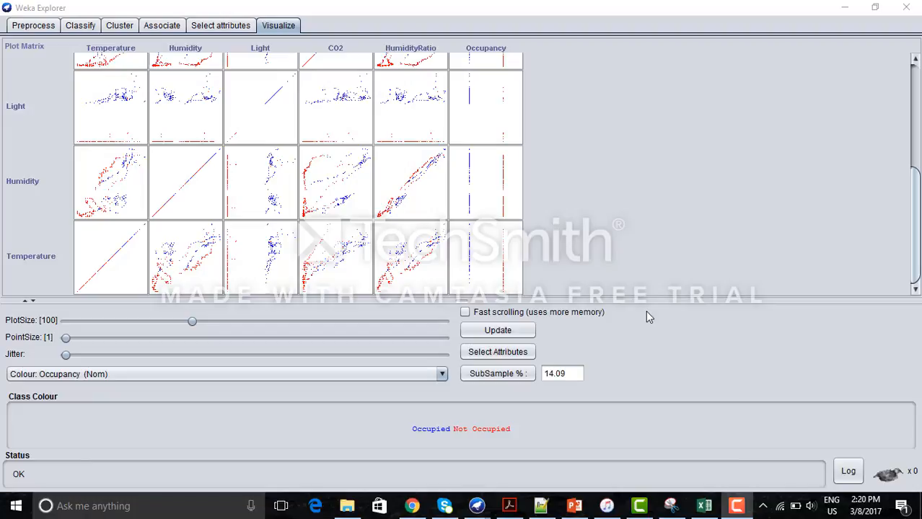
Run attribute selection for Occupancy on the full training set with the CorrelationAttributeEval evaluator and the Ranker search method.
click(238, 27)
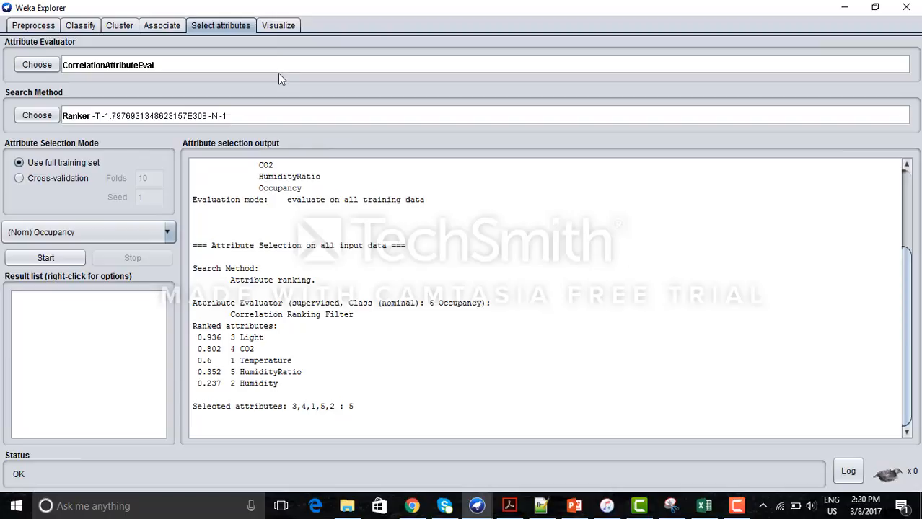
click(37, 66)
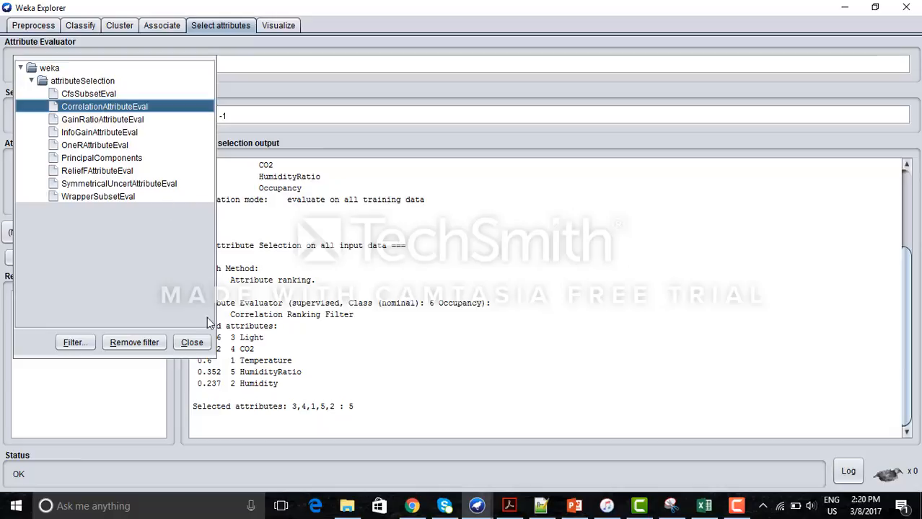
click(191, 342)
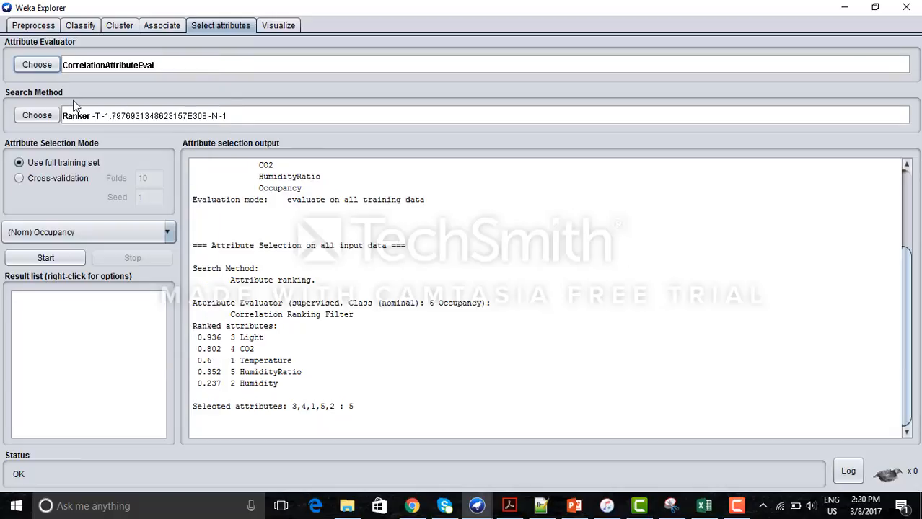
click(42, 116)
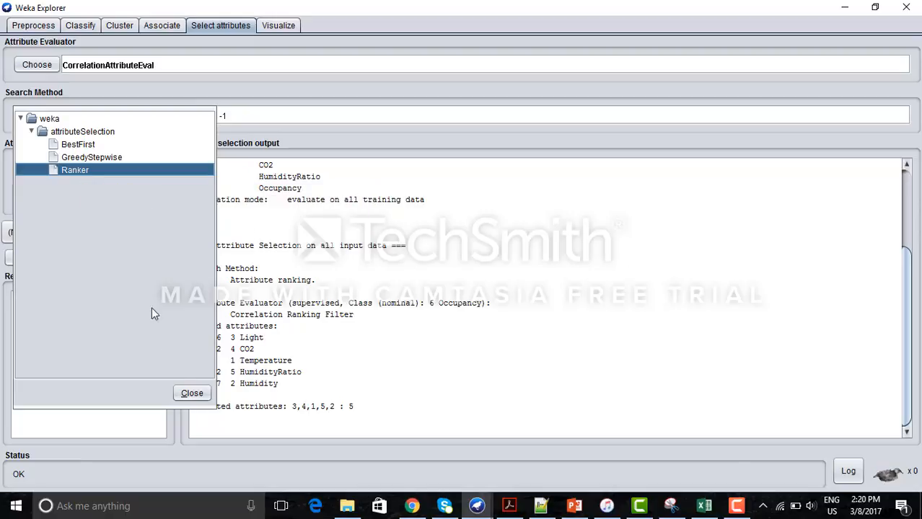
click(191, 395)
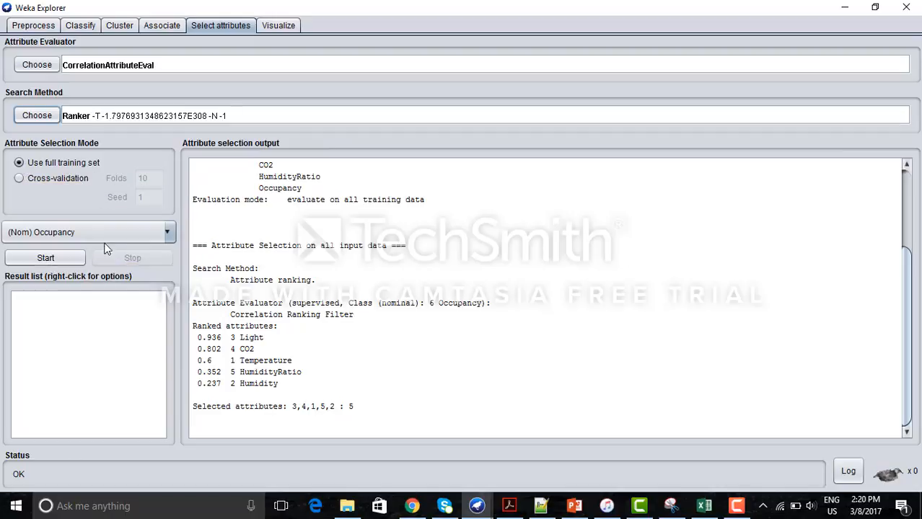
click(60, 264)
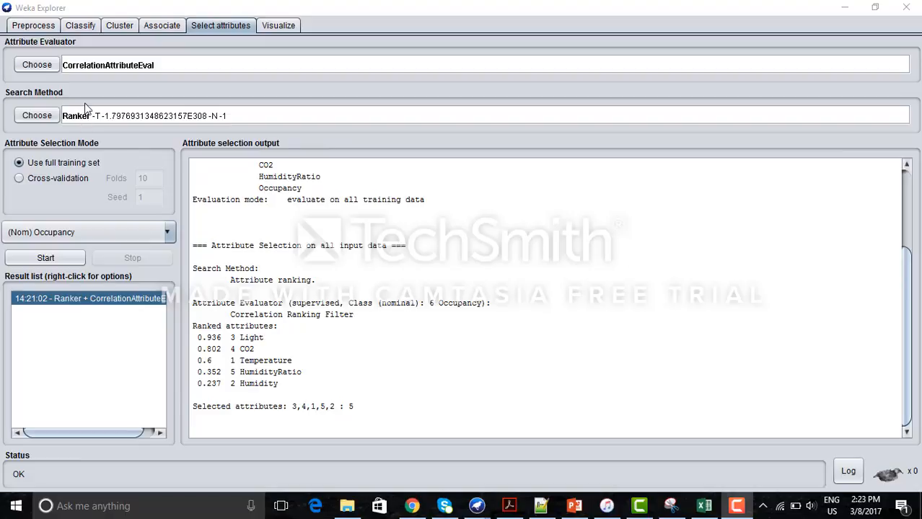
Run the ZeroR classifier for Occupancy with a 70% percentage split and highlight its correctly classified instances.
click(80, 27)
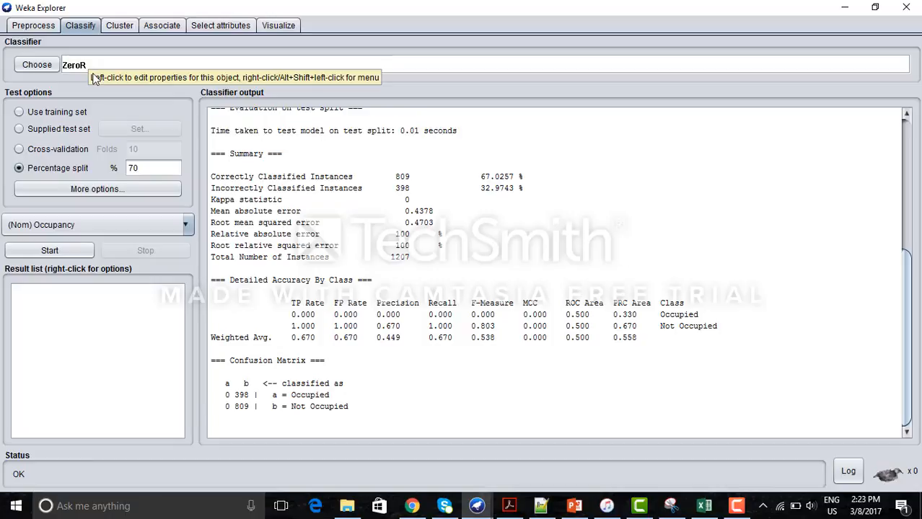
click(44, 70)
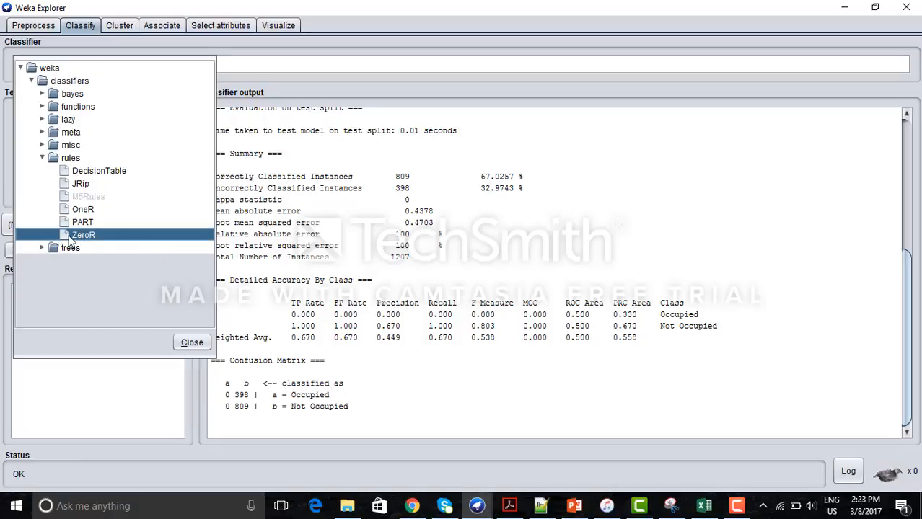
click(185, 346)
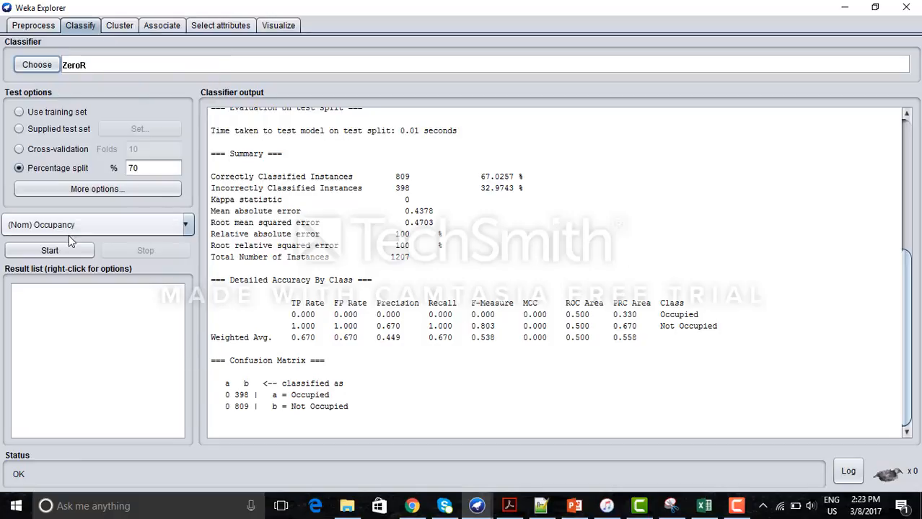
click(65, 248)
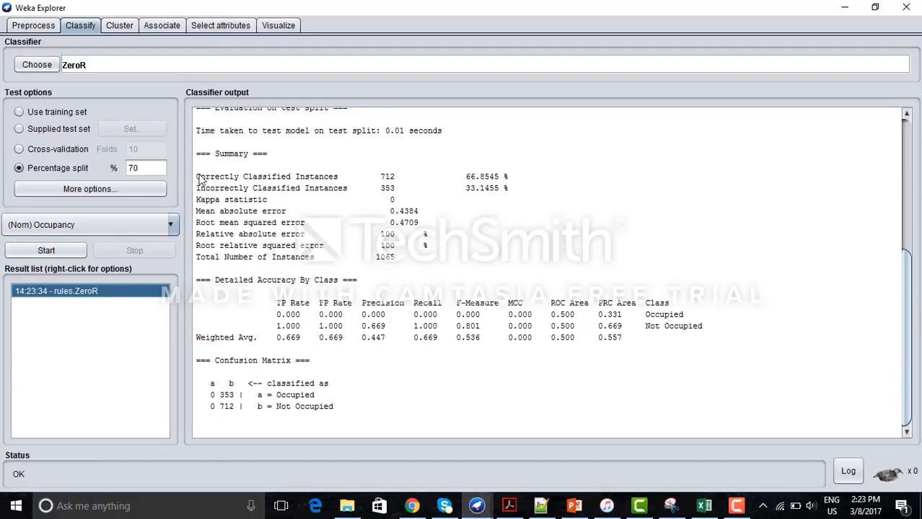
drag(199, 180, 509, 181)
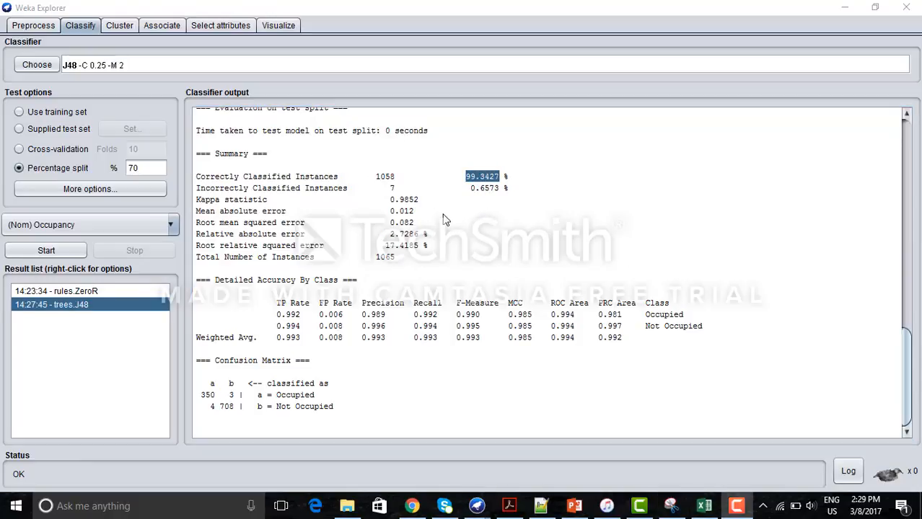
Highlight the J48 model's root mean squared error and rerun J48 for Occupancy with a 65% percentage split.
drag(419, 225, 399, 225)
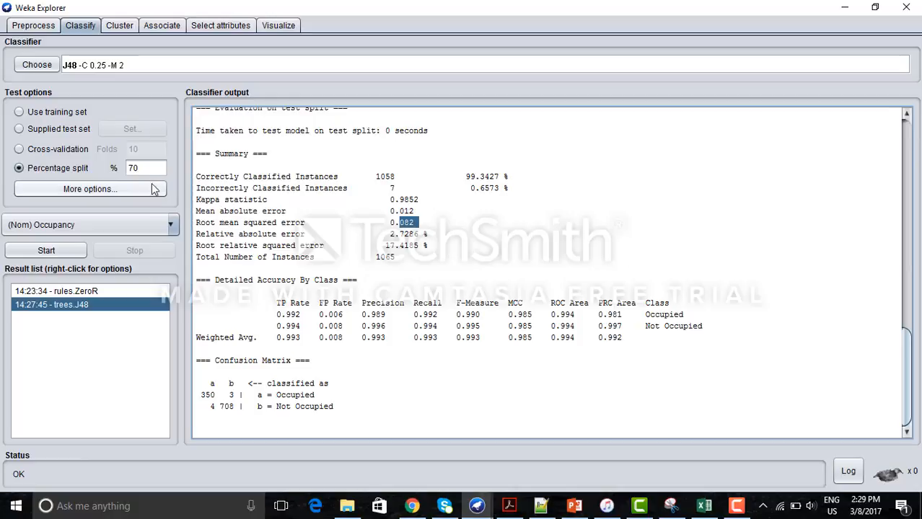
click(152, 169)
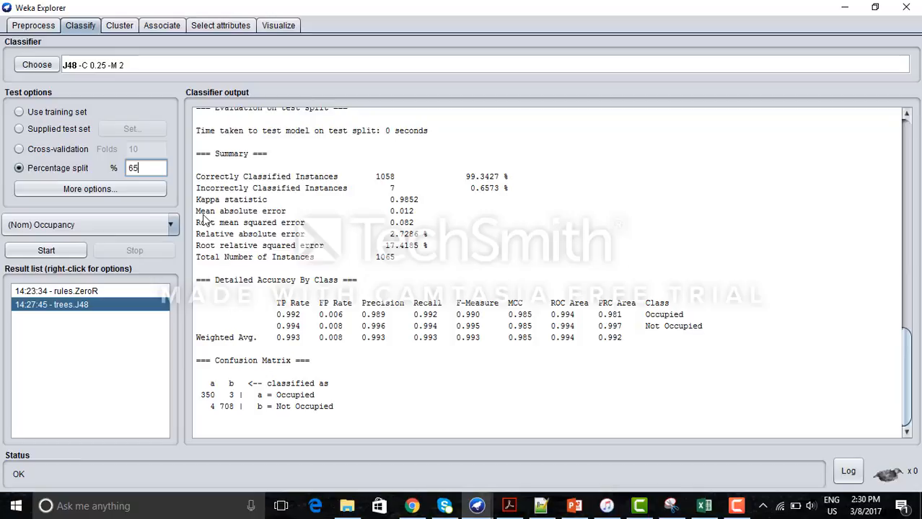
click(57, 251)
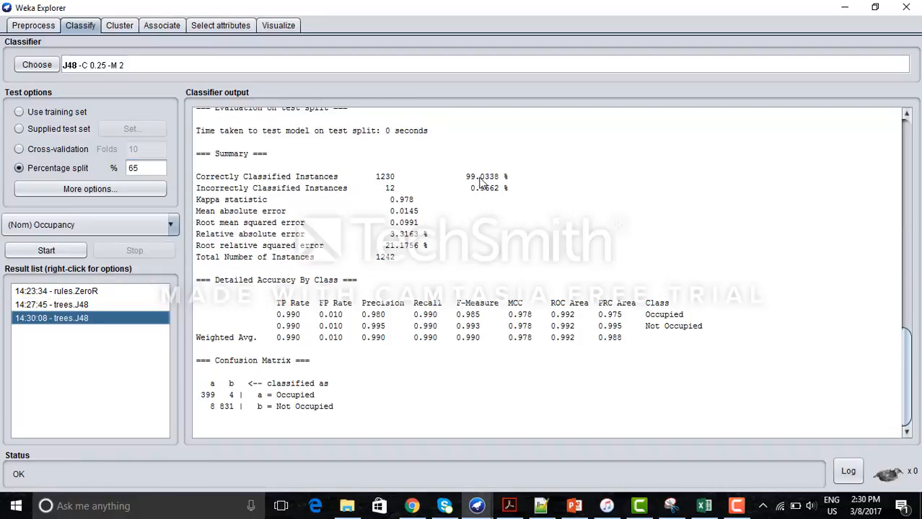
Rerun the J48 classifier with a 40% percentage split and highlight its percentage of correctly classified instances.
click(152, 169)
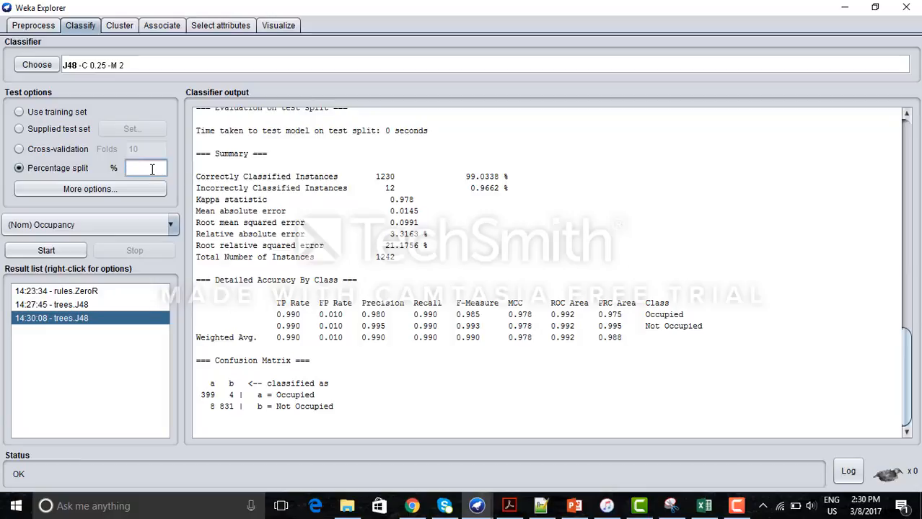
click(65, 251)
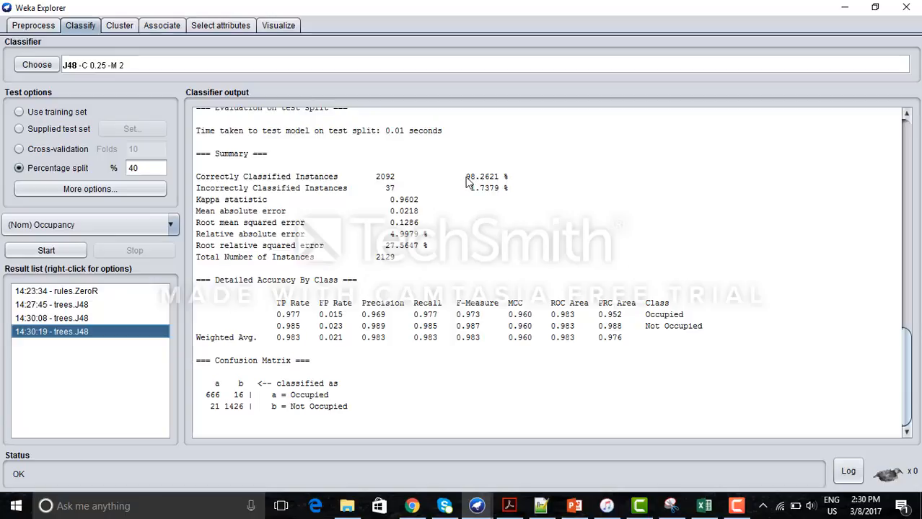
drag(466, 180, 498, 183)
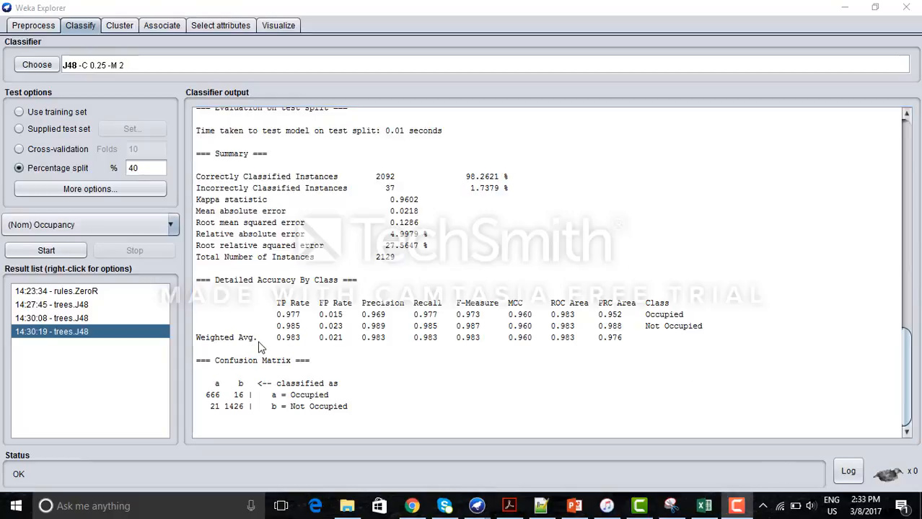
Visualize the decision tree of the latest J48 result in a maximized window and fit the tree to the screen.
click(72, 338)
right_click(72, 338)
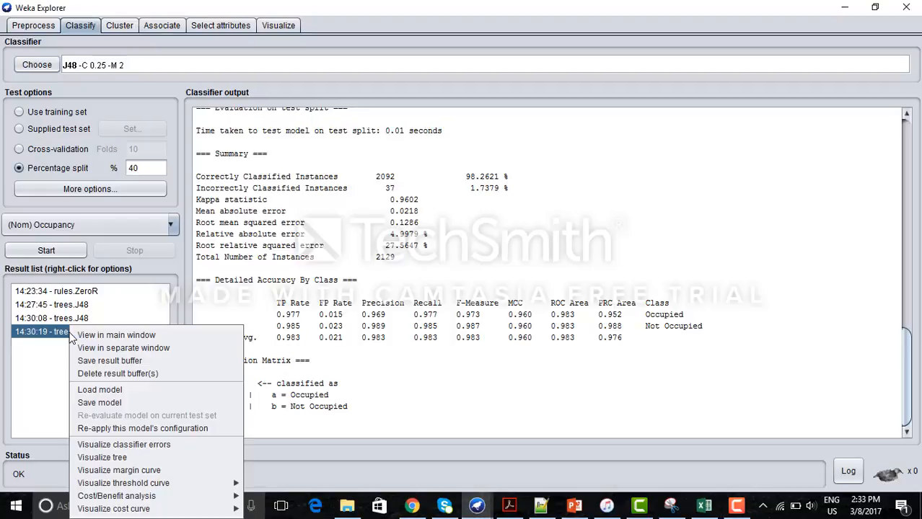
click(115, 457)
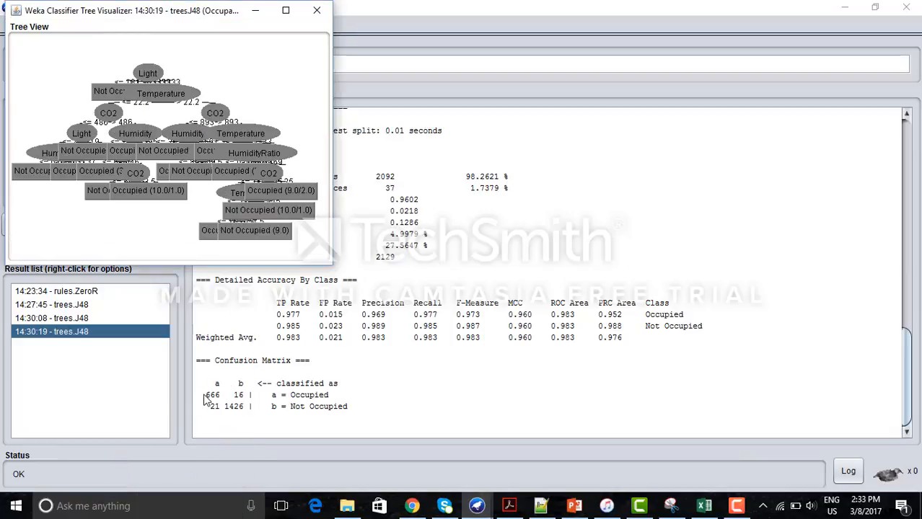
click(285, 10)
right_click(180, 120)
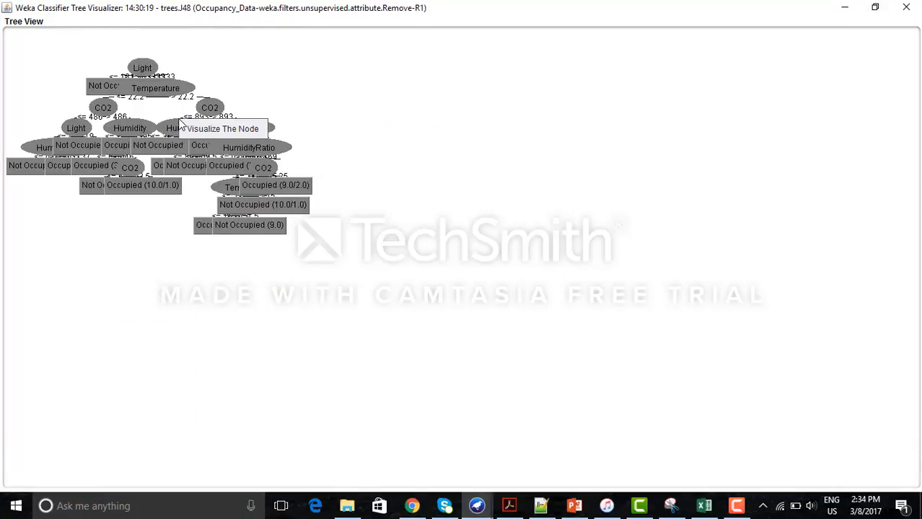
right_click(362, 179)
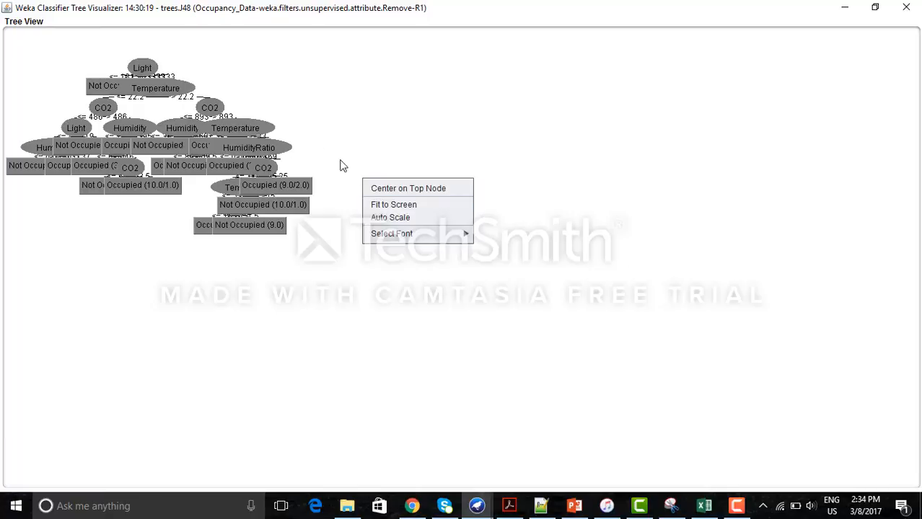
click(399, 205)
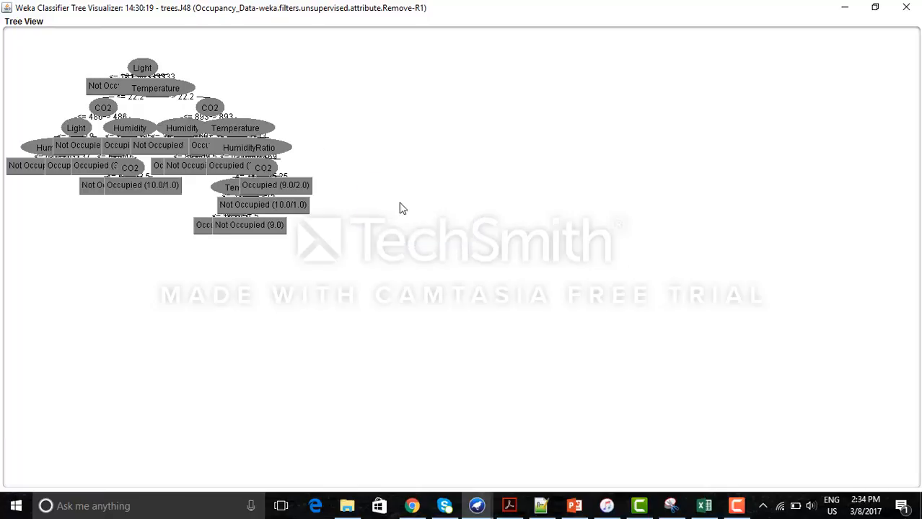